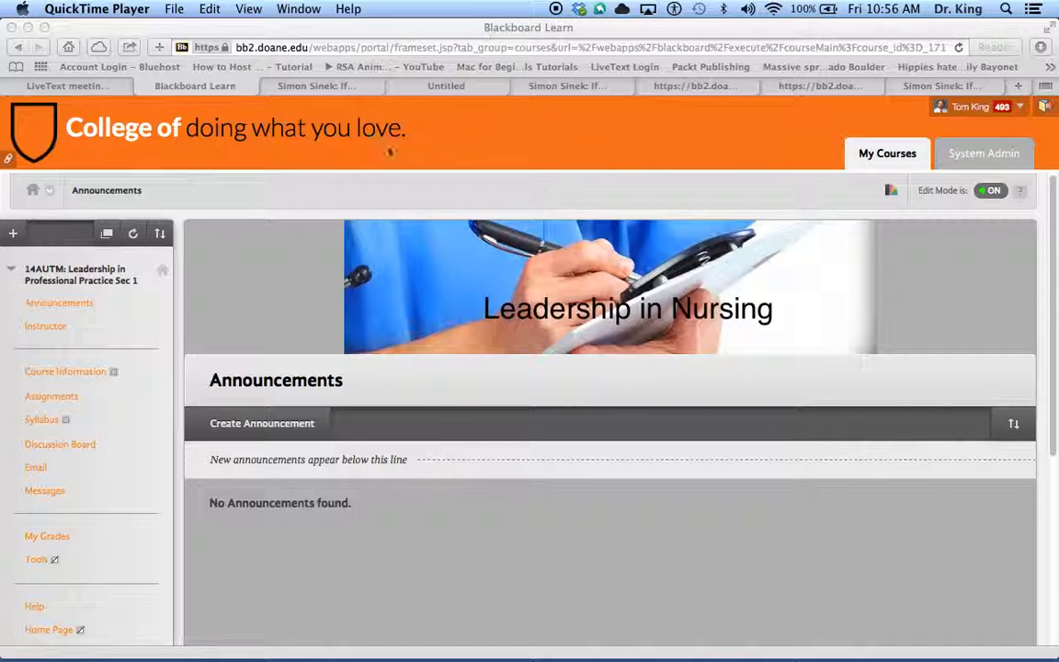
# Step: Open the Class 2 folder in the course's Assignments area and start a new web link there
pyautogui.click(58, 397)
pyautogui.click(59, 397)
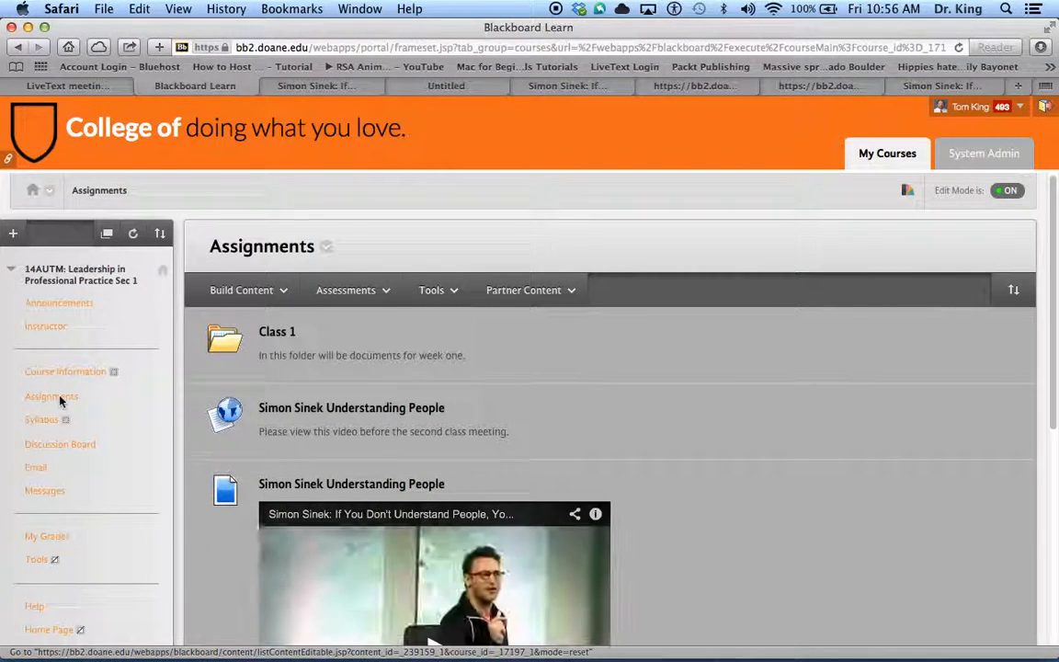
pyautogui.scroll(-3, 425, 383)
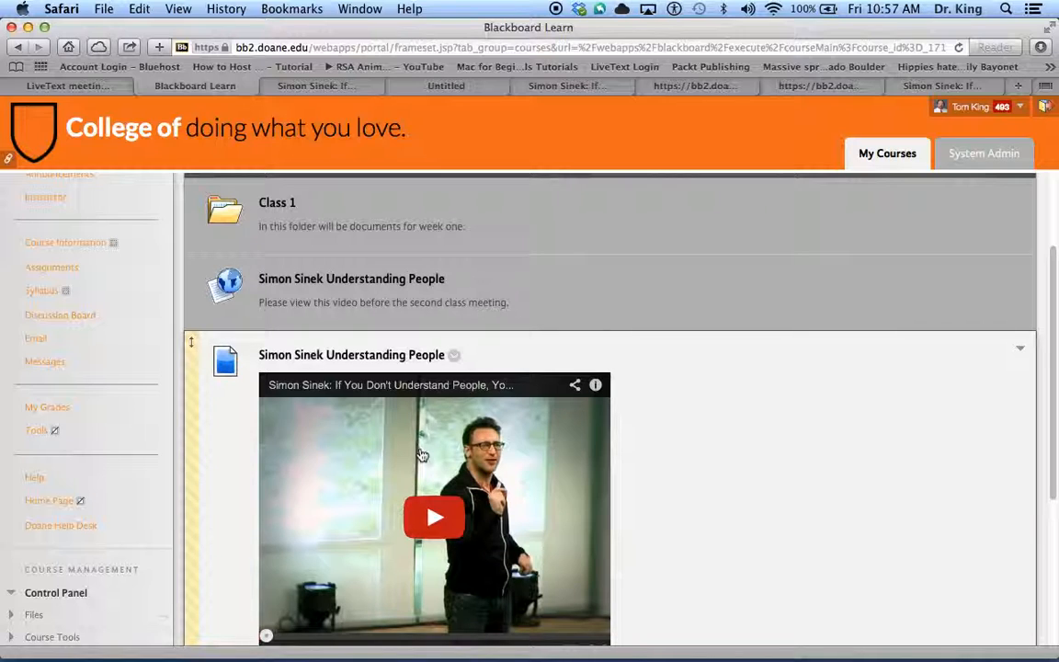
pyautogui.scroll(-3, 423, 455)
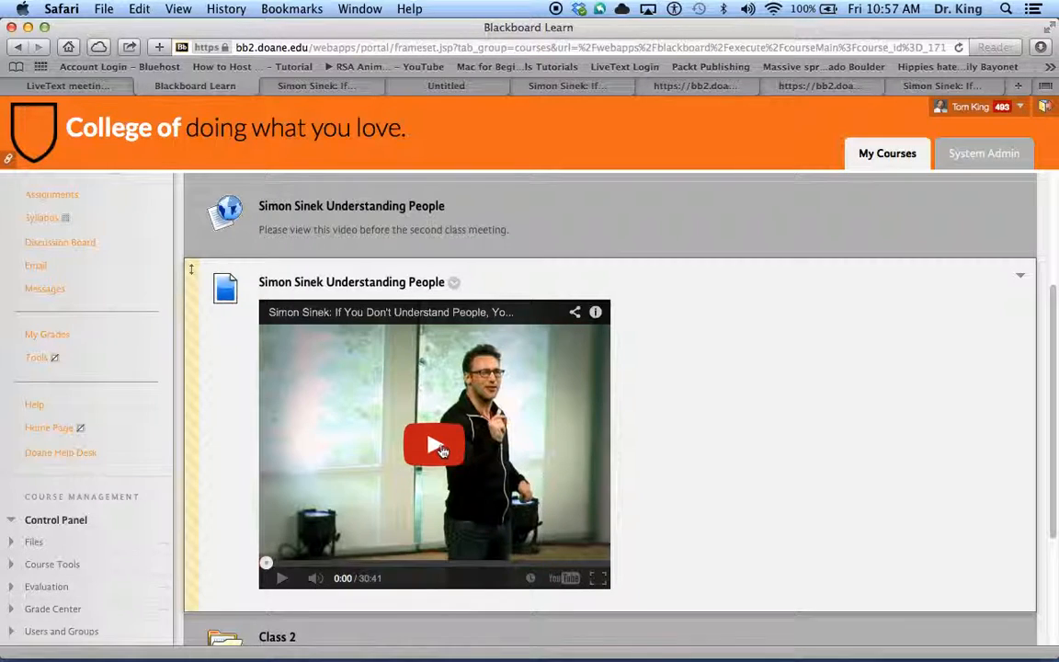
pyautogui.scroll(-5, 484, 447)
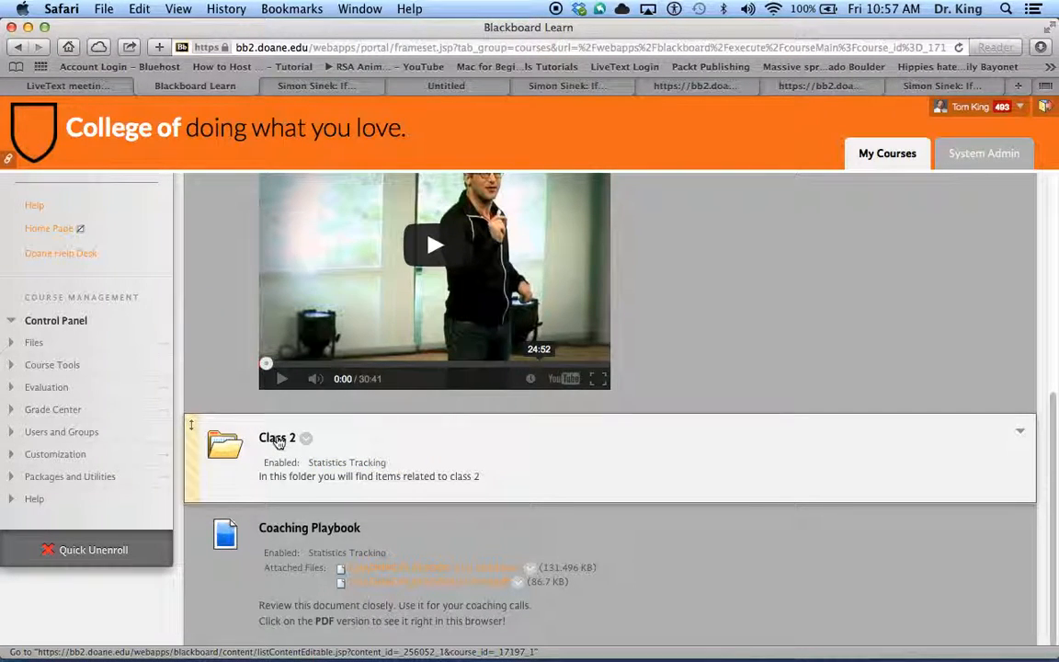
pyautogui.click(277, 439)
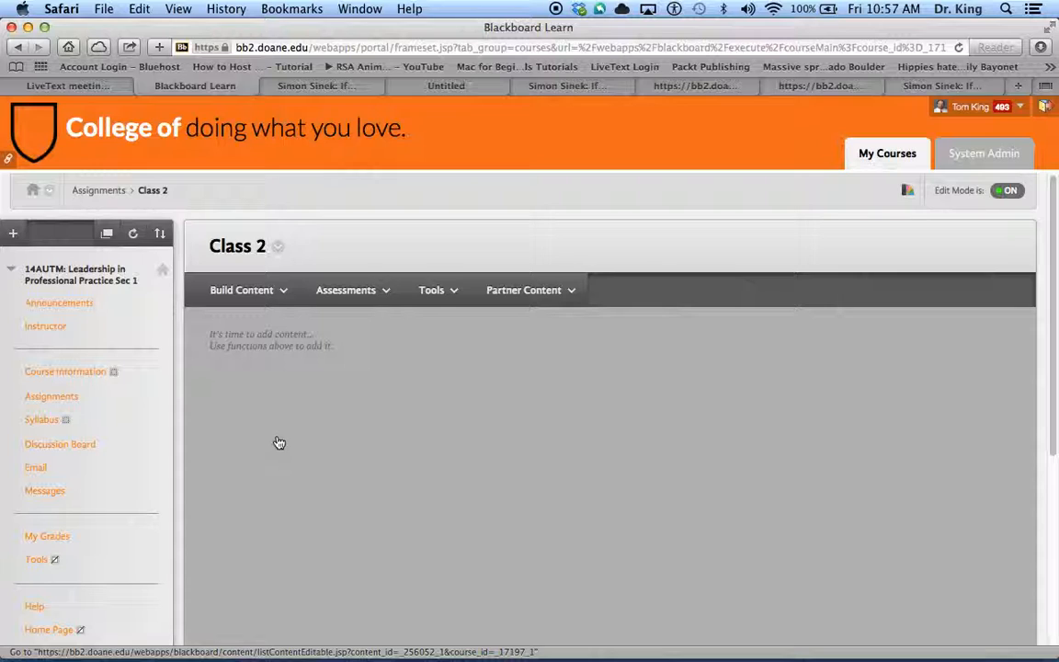
pyautogui.click(257, 291)
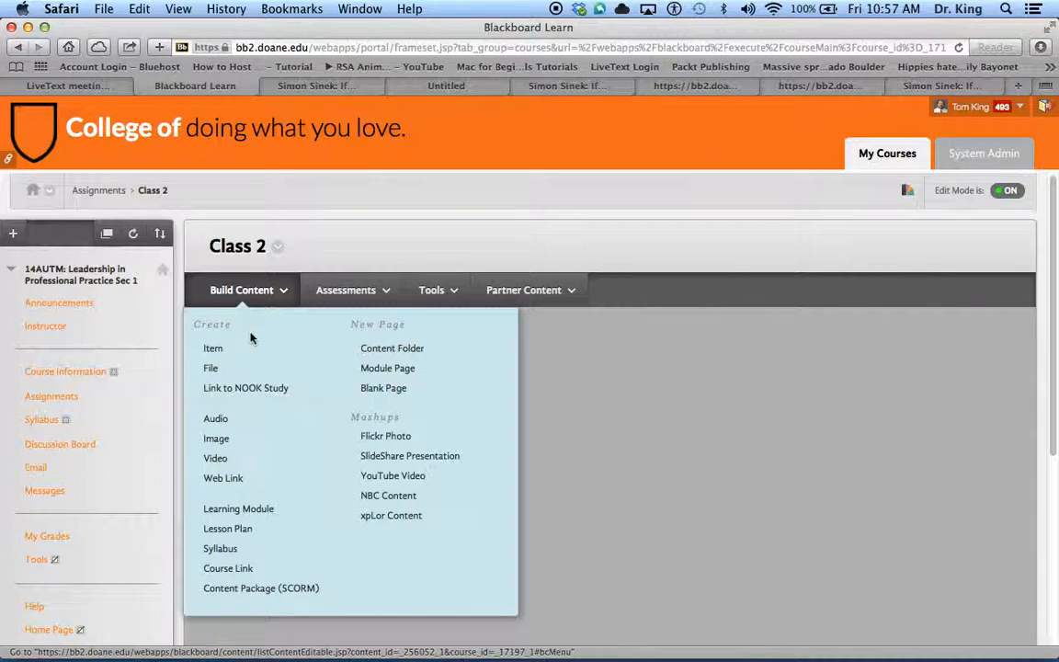
pyautogui.click(232, 481)
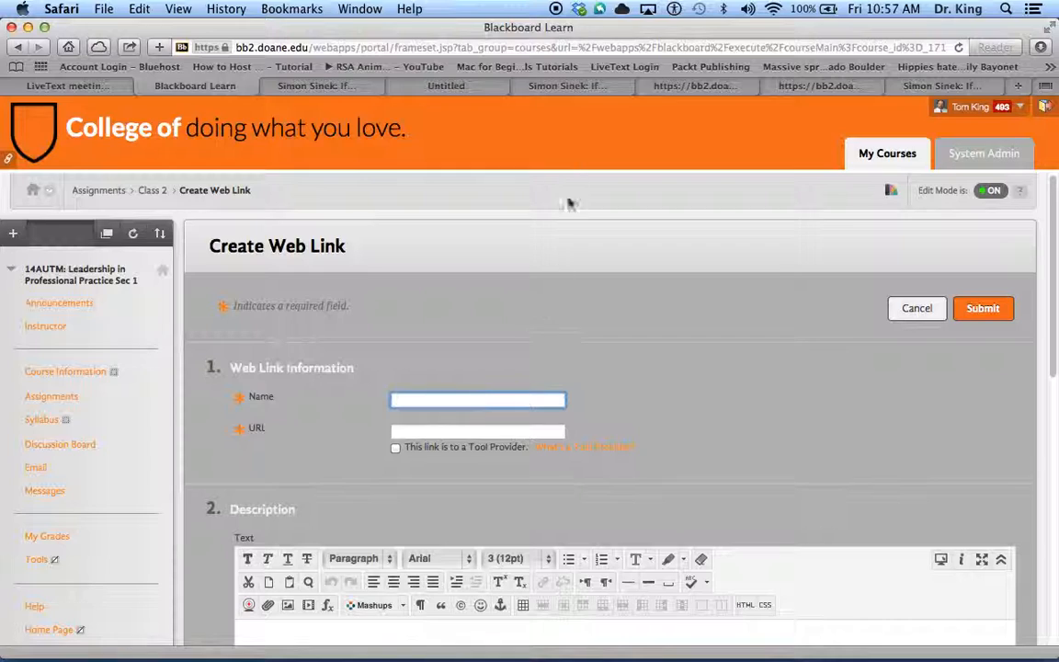
# Step: Switch to the open YouTube page of the Simon Sinek video and copy its share link
pyautogui.click(576, 86)
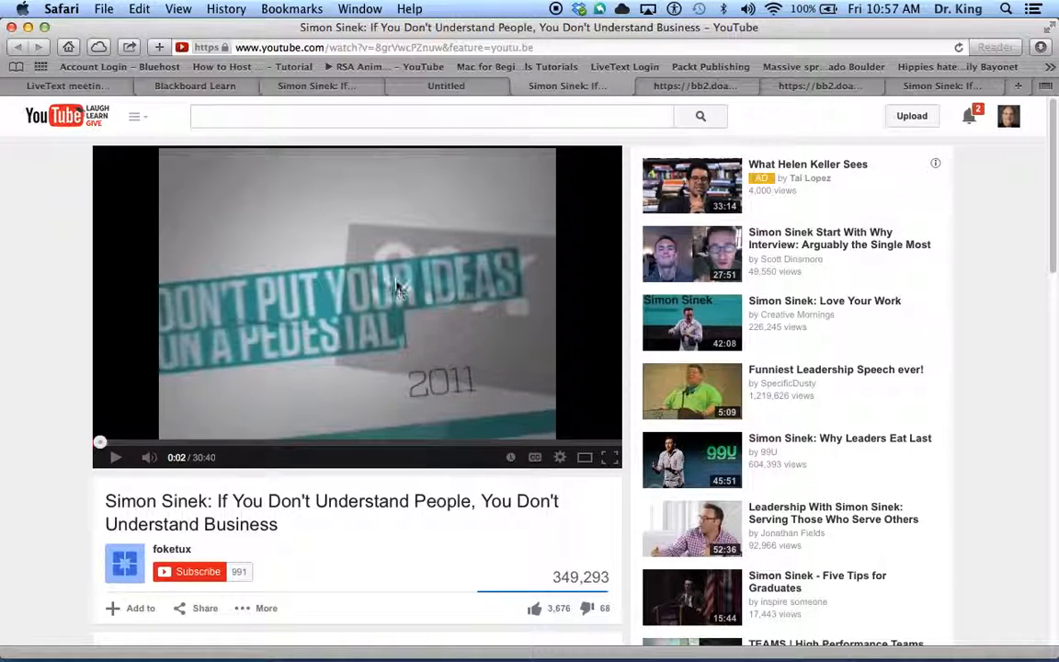
pyautogui.scroll(-2, 386, 431)
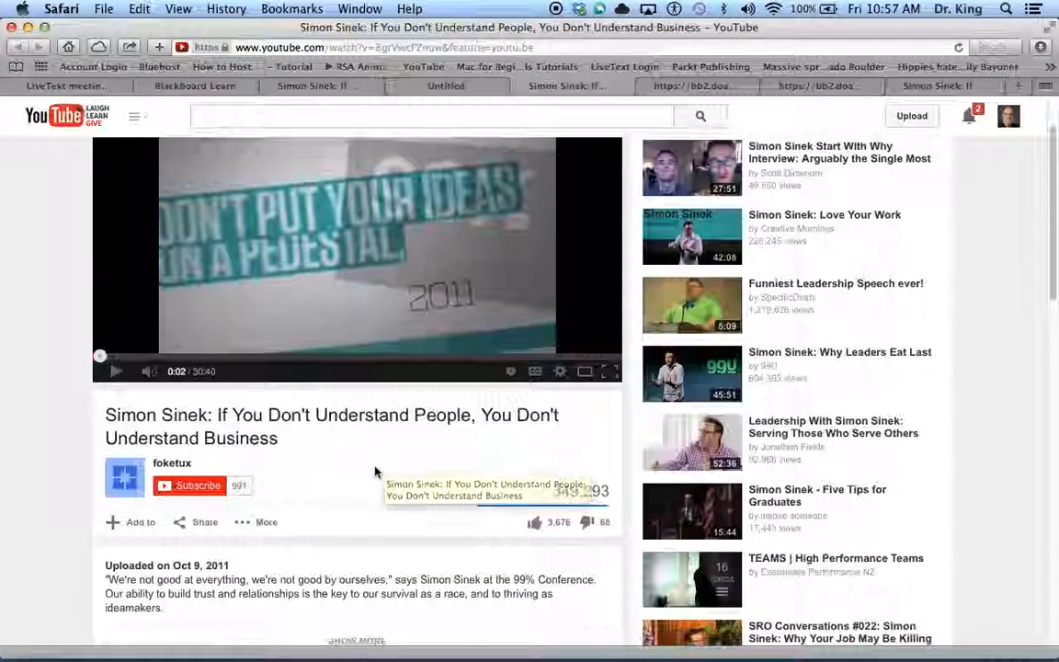
pyautogui.scroll(-4, 374, 467)
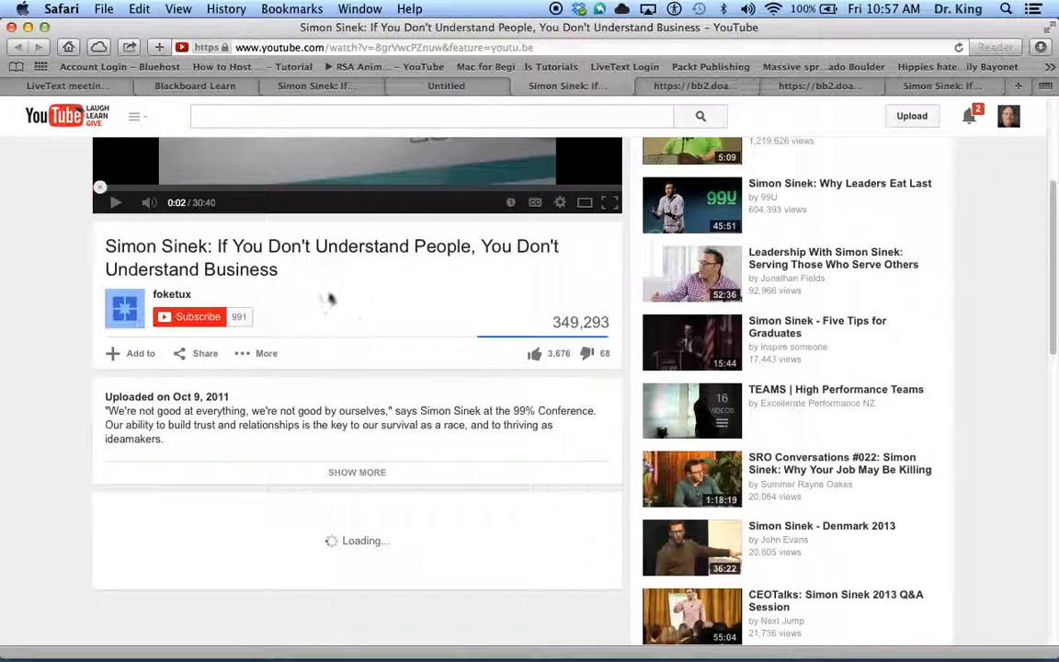
pyautogui.click(204, 356)
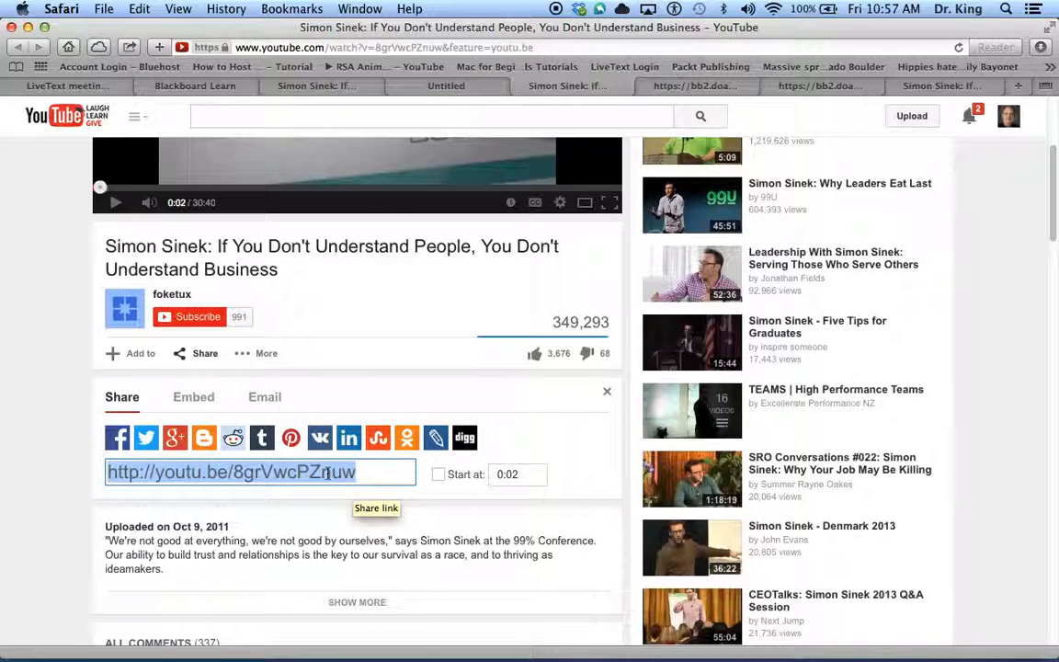
pyautogui.click(139, 9)
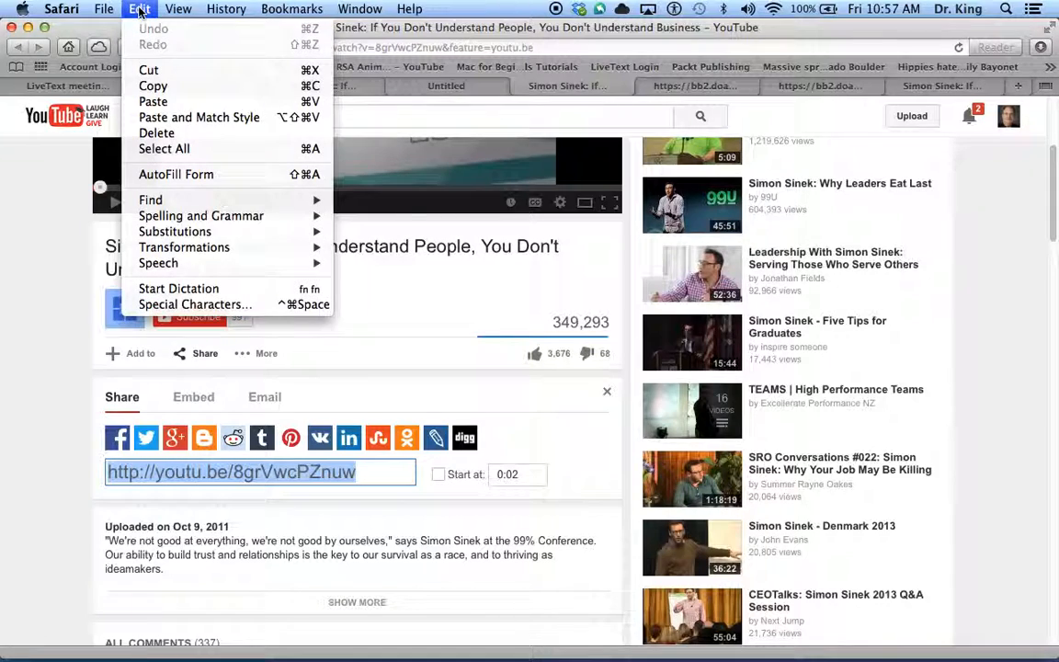
pyautogui.click(152, 86)
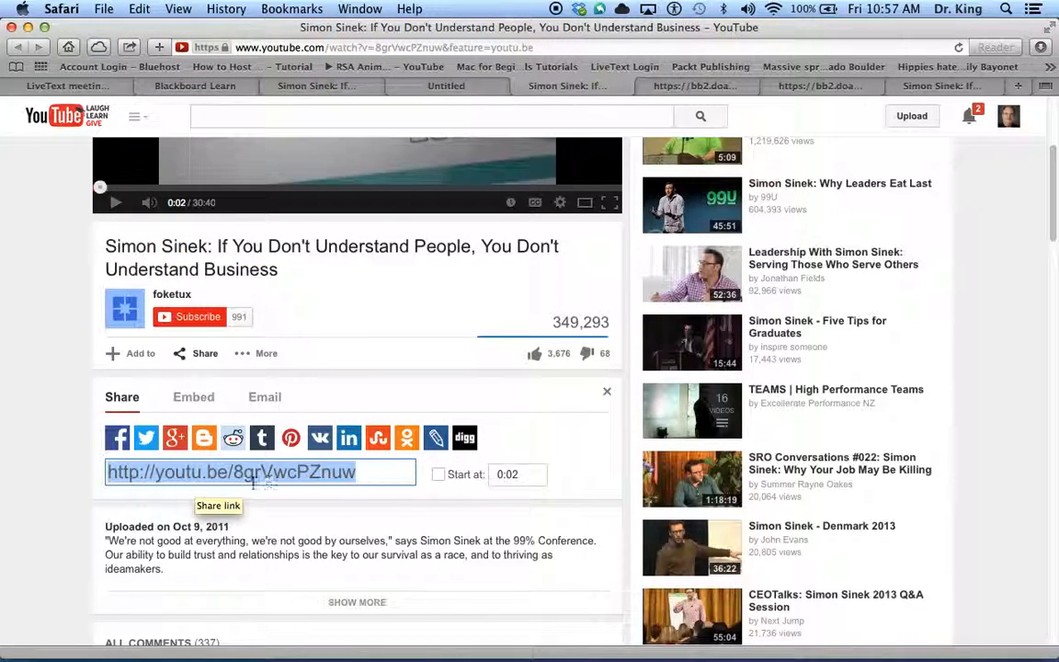
# Step: Back in the web link form, paste the copied video link as the URL and set the name to "Name it!"
pyautogui.click(195, 85)
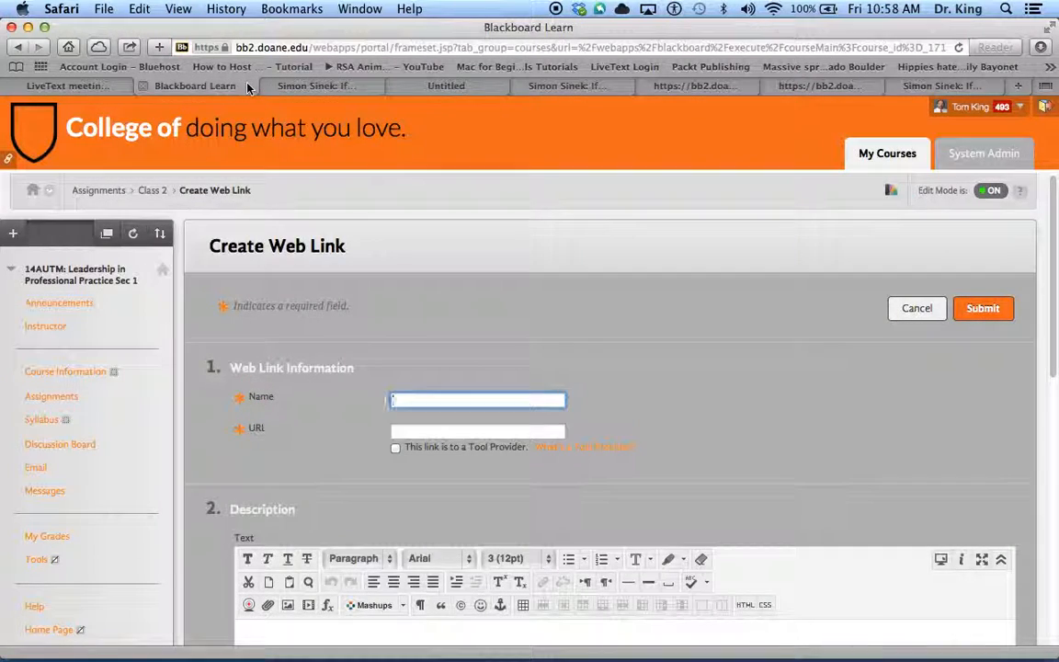
pyautogui.click(400, 431)
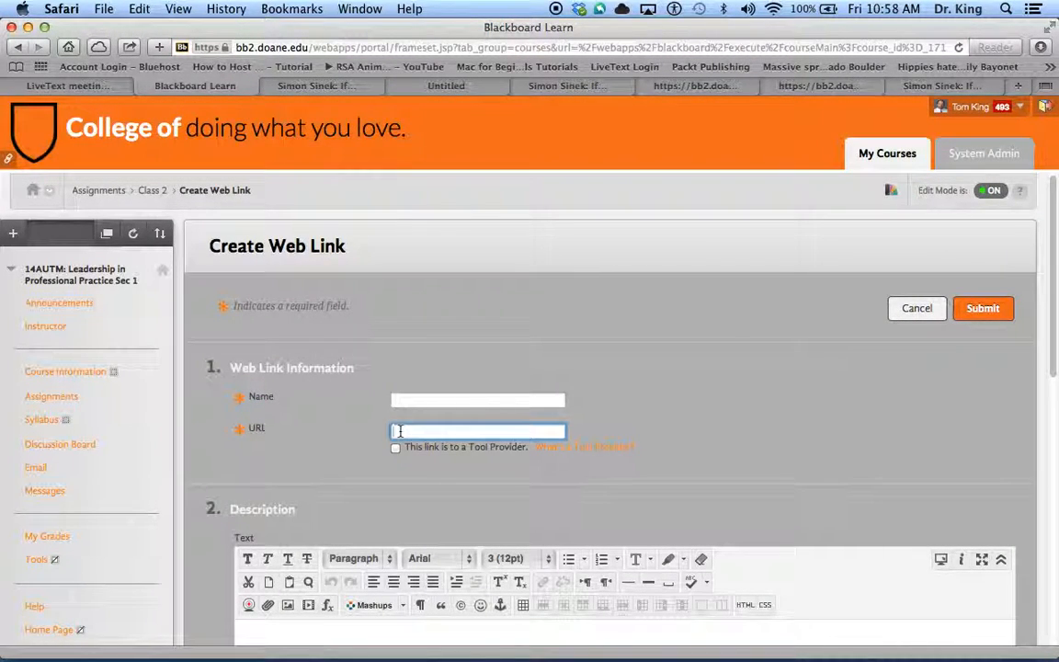
pyautogui.rightClick(404, 431)
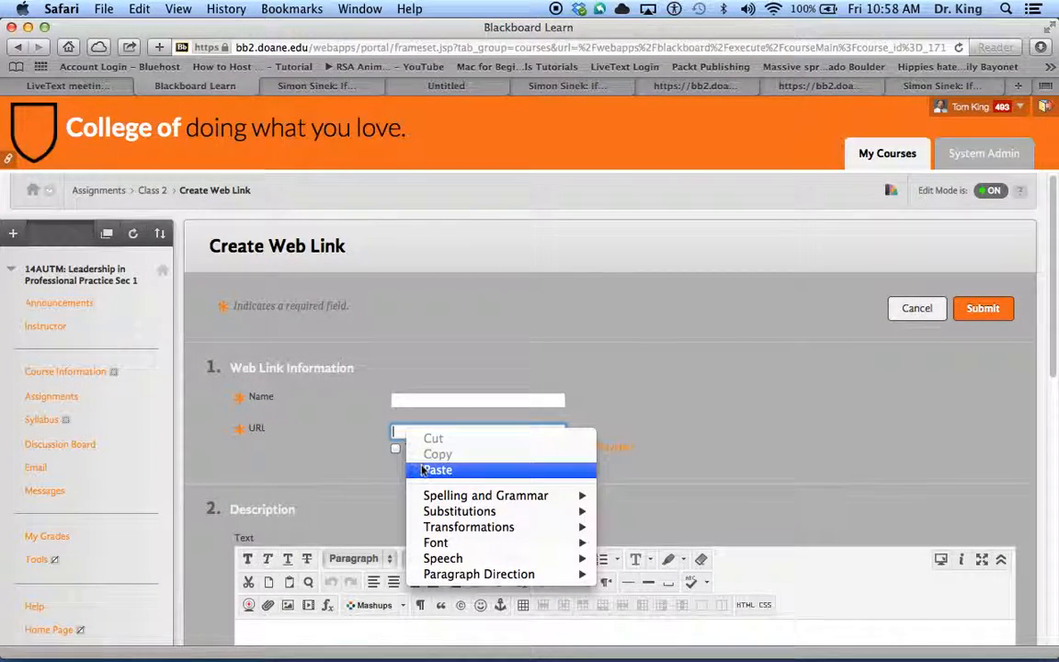
pyautogui.click(432, 469)
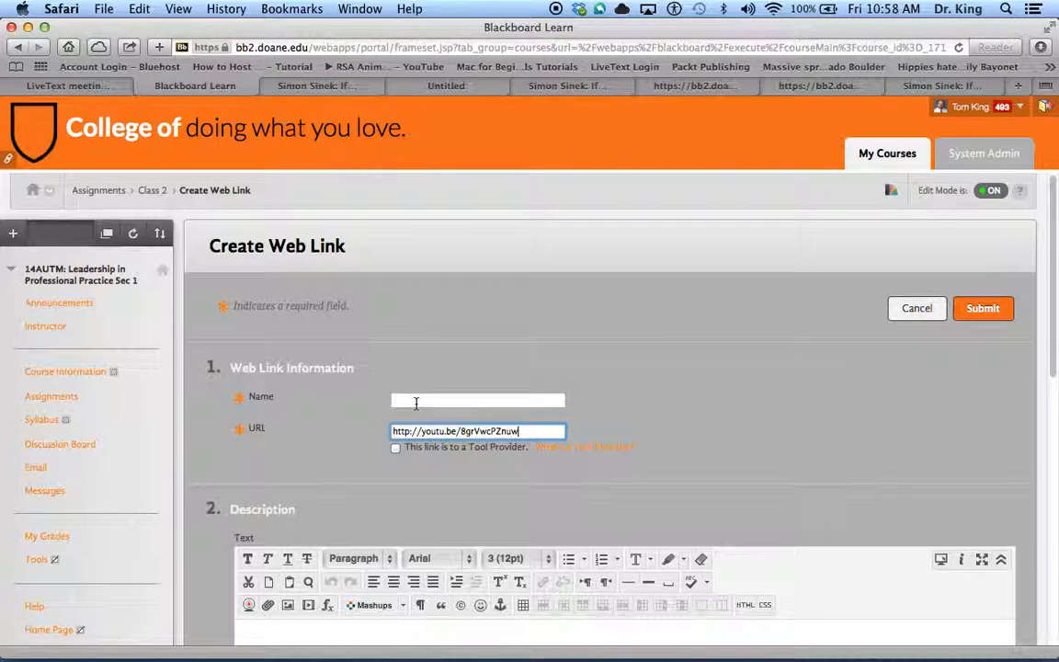
pyautogui.click(416, 401)
pyautogui.write('Name it!')
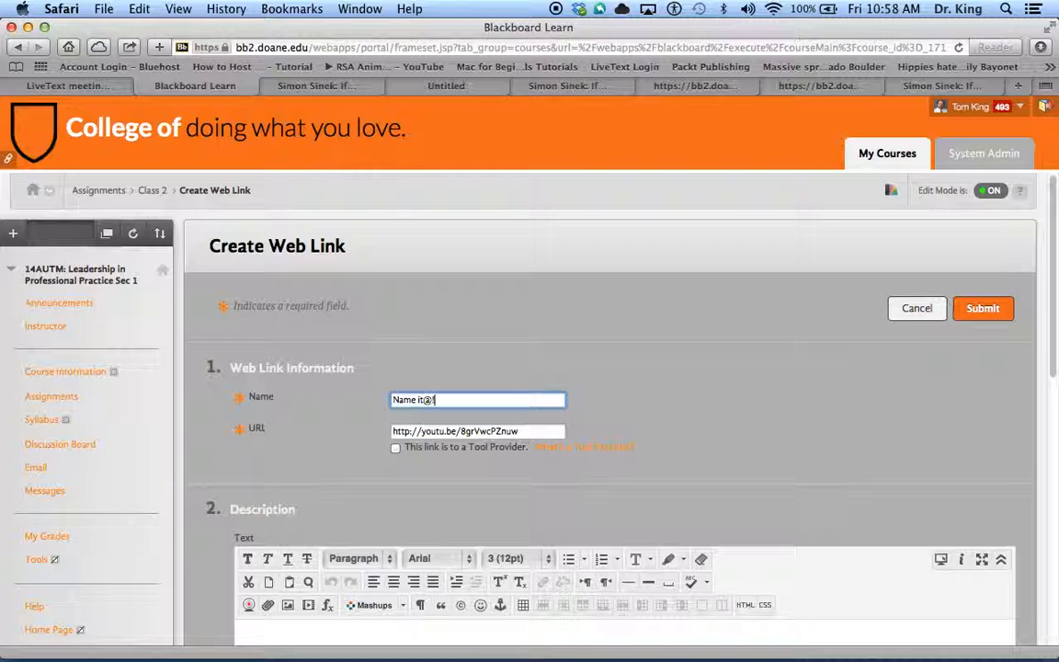
# Step: Enter the placeholder description "asfhalSFHafhahfha;Fhafl" for the web link and submit it with the default options
pyautogui.click(298, 625)
pyautogui.scroll(-3, 296, 627)
pyautogui.write('asfhalSFHafhahfhi;f')
pyautogui.write('hafl')
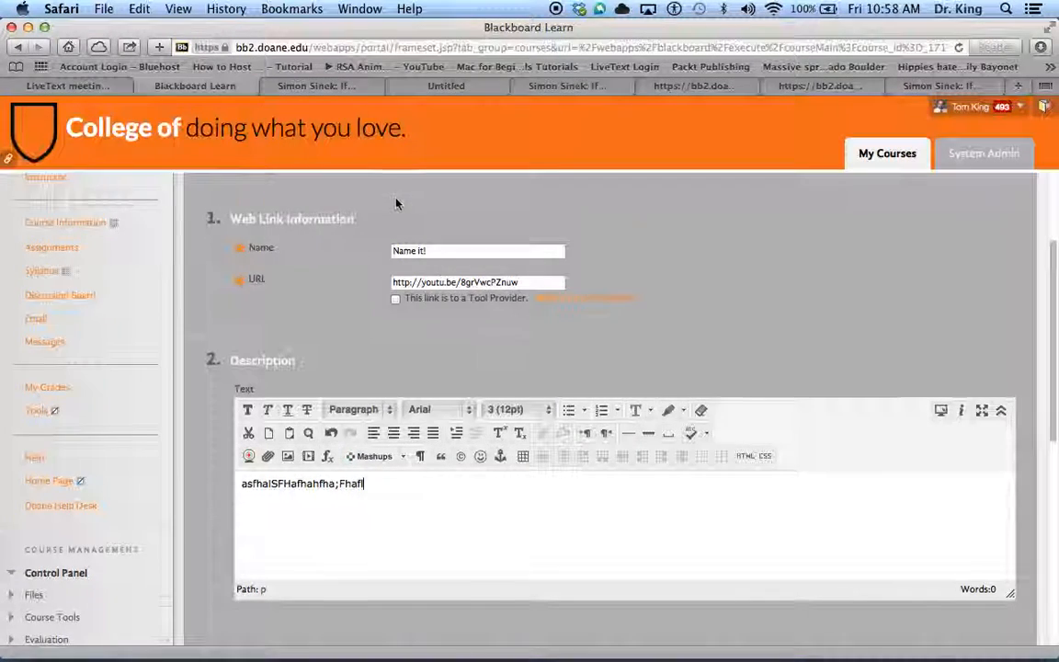
pyautogui.scroll(-6, 398, 200)
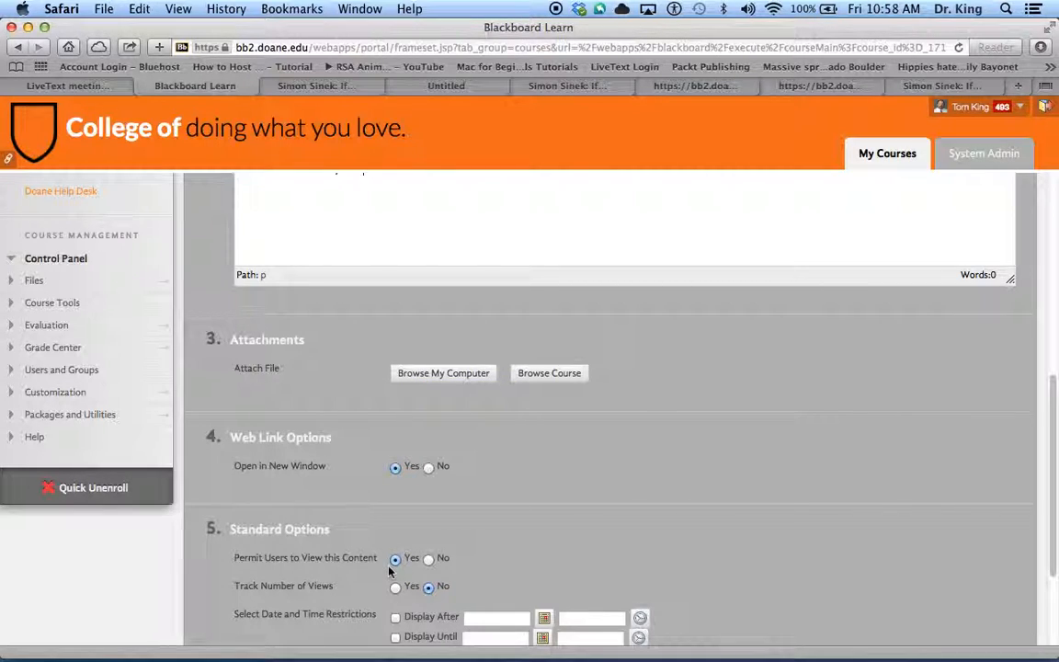
pyautogui.scroll(-3, 391, 588)
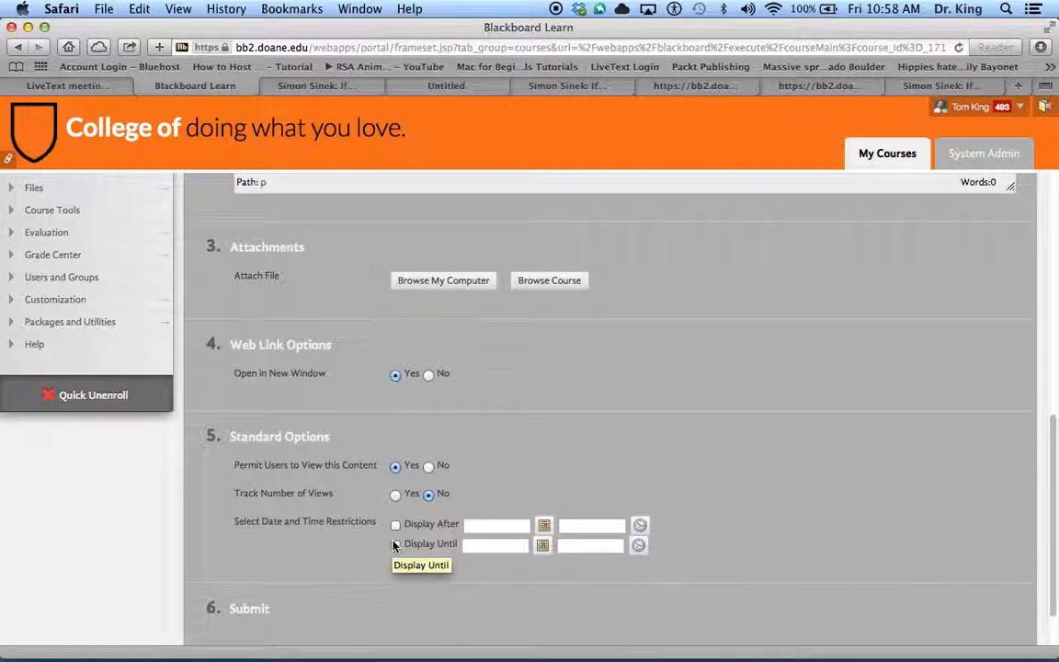
pyautogui.scroll(-2, 670, 591)
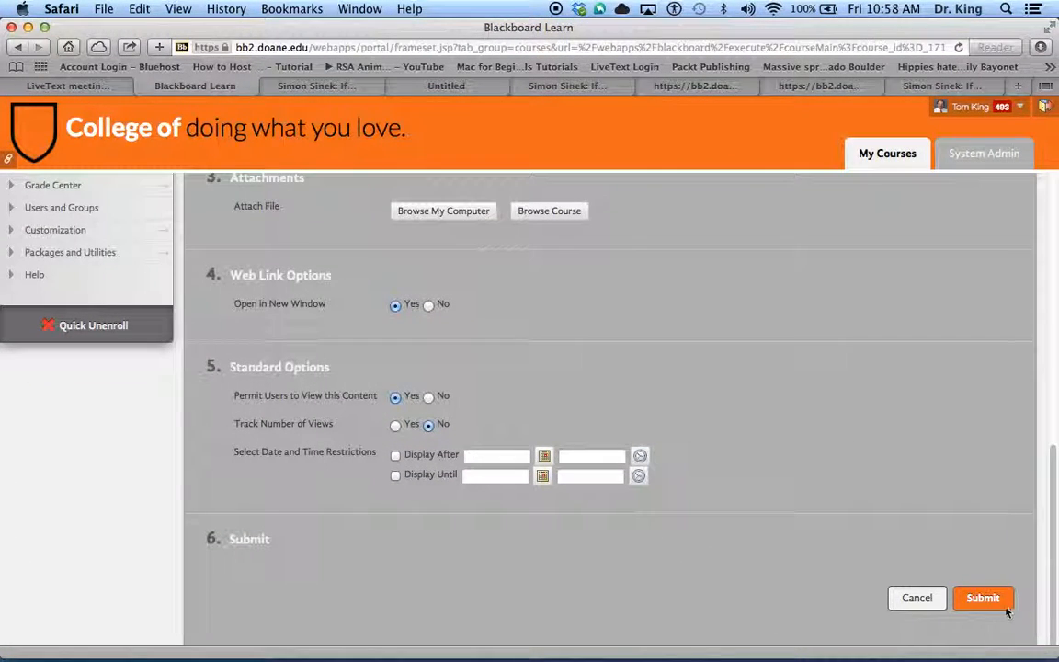
pyautogui.click(983, 598)
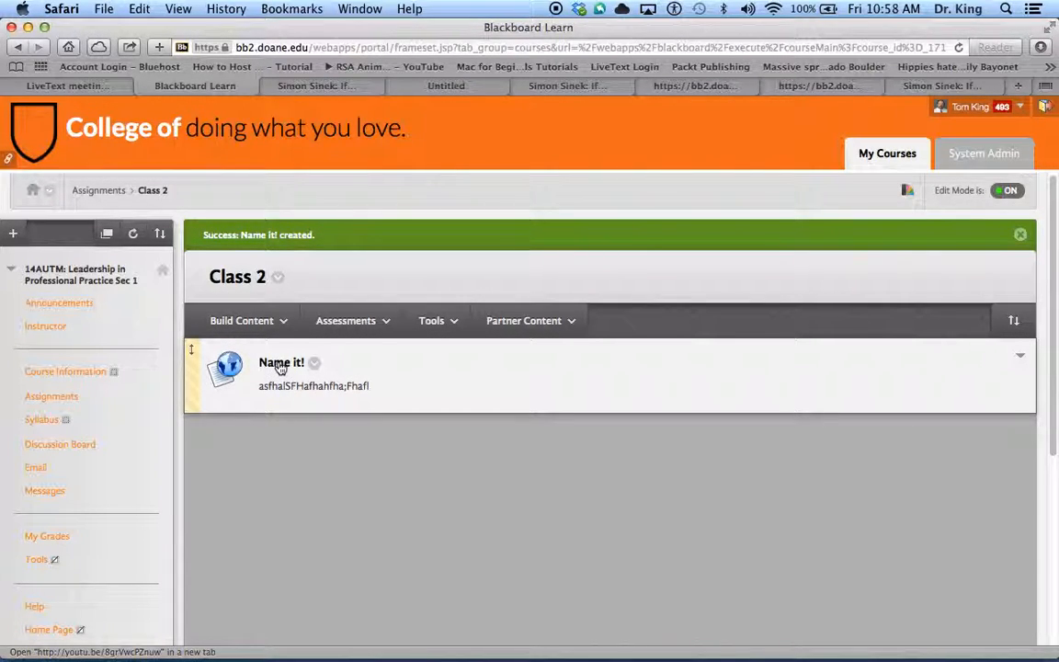
# Step: Test the "Name it!" web link, pause the video it opens, and return to the Class 2 folder
pyautogui.click(280, 366)
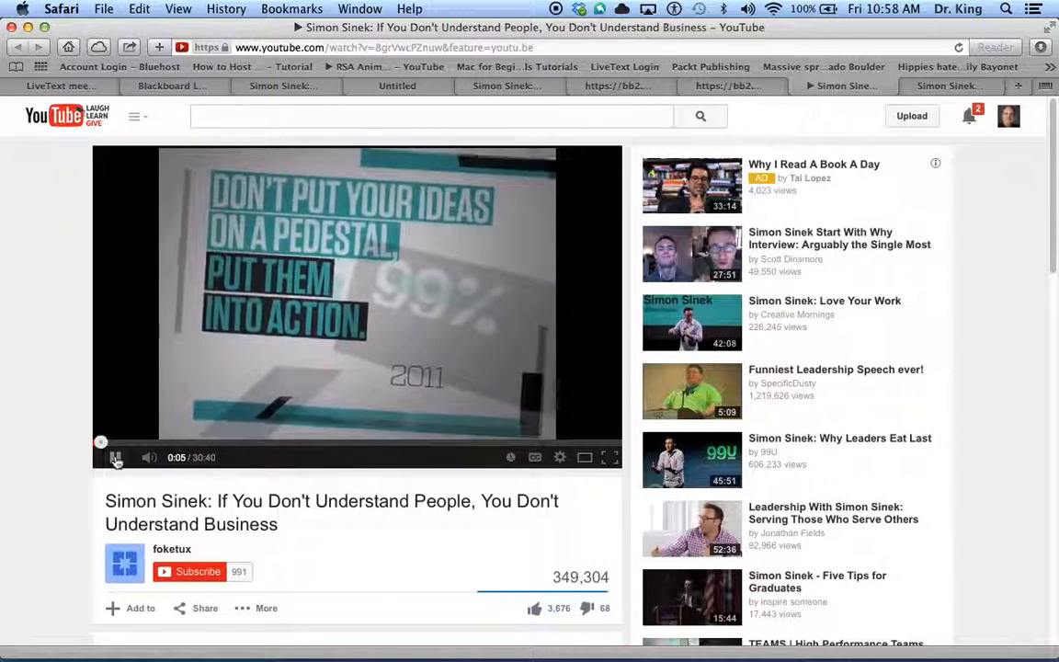
pyautogui.click(115, 458)
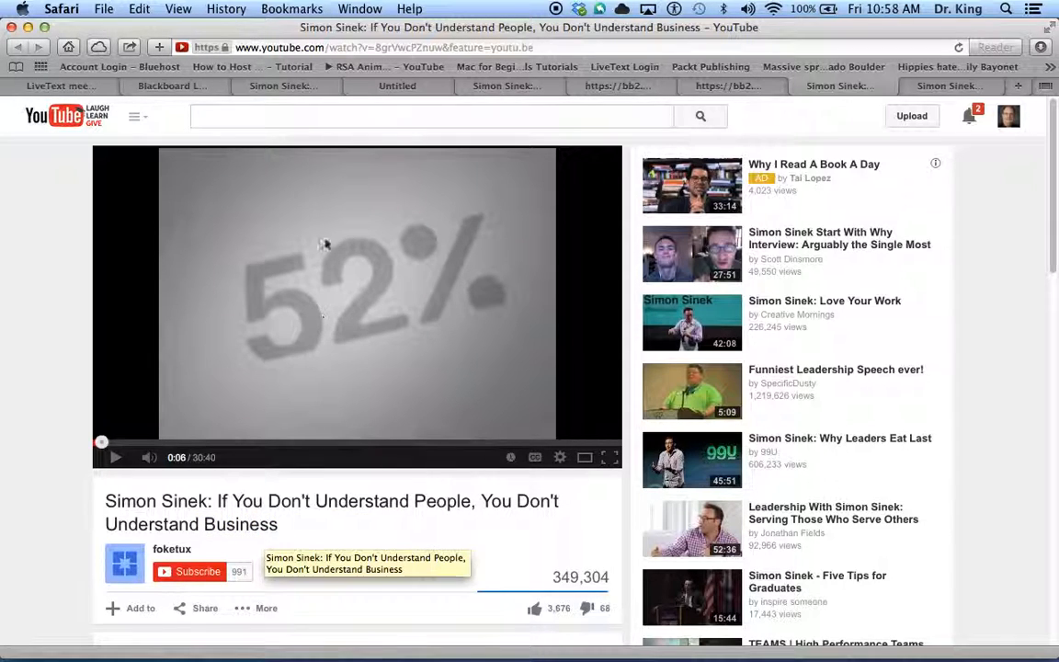
pyautogui.click(212, 88)
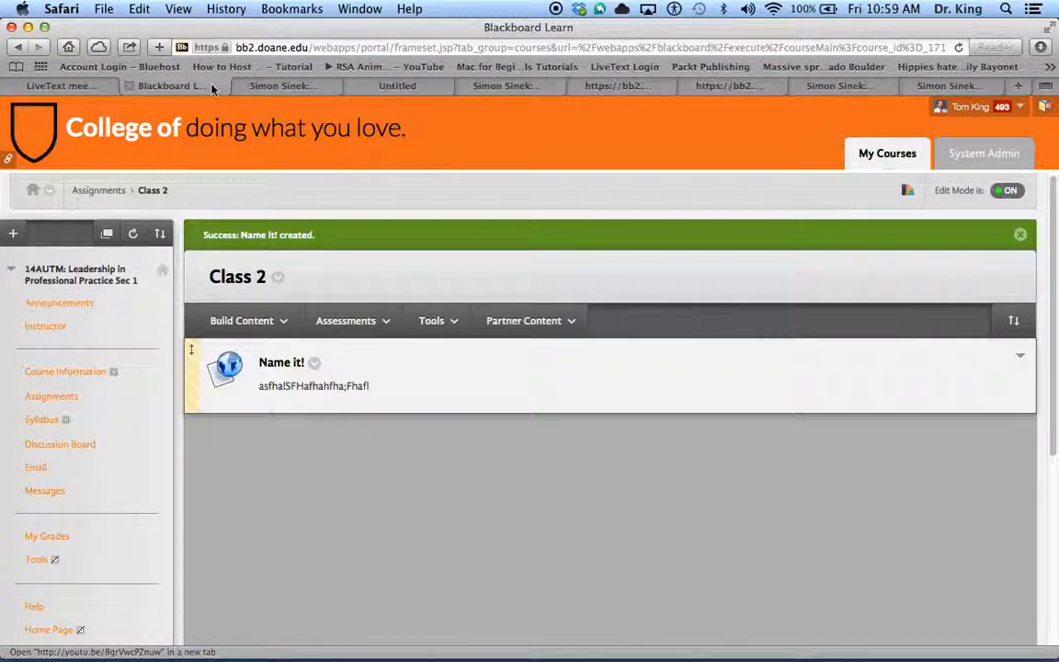
# Step: Create a content item in Class 2 named "Simon Understands" with the placeholder text "fjaFJafjajsfaFLJAslfj"
pyautogui.click(241, 321)
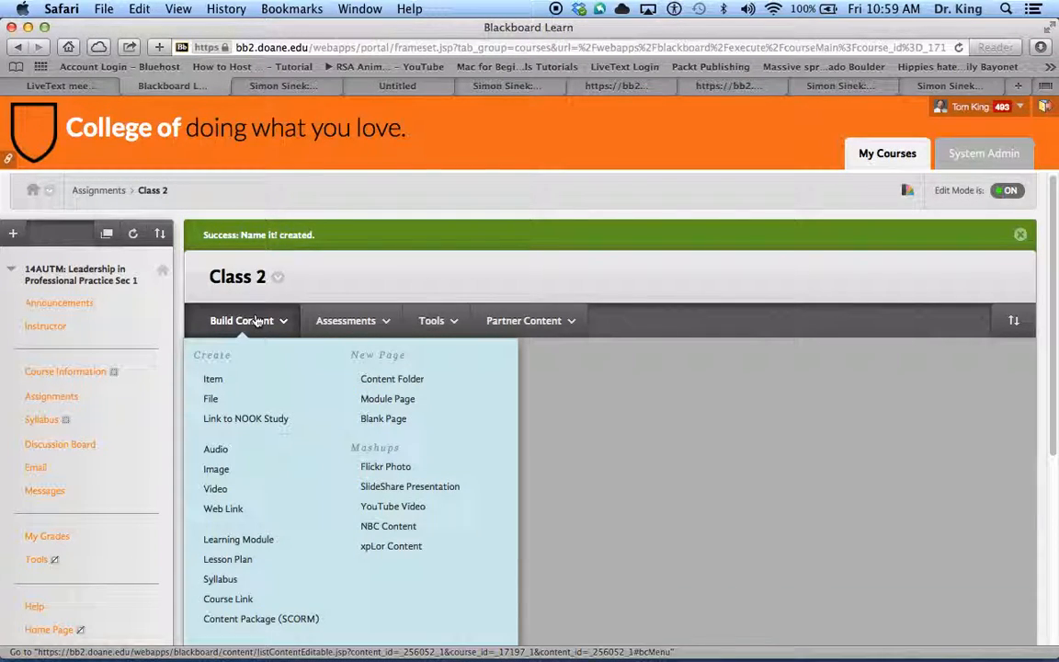
pyautogui.click(214, 378)
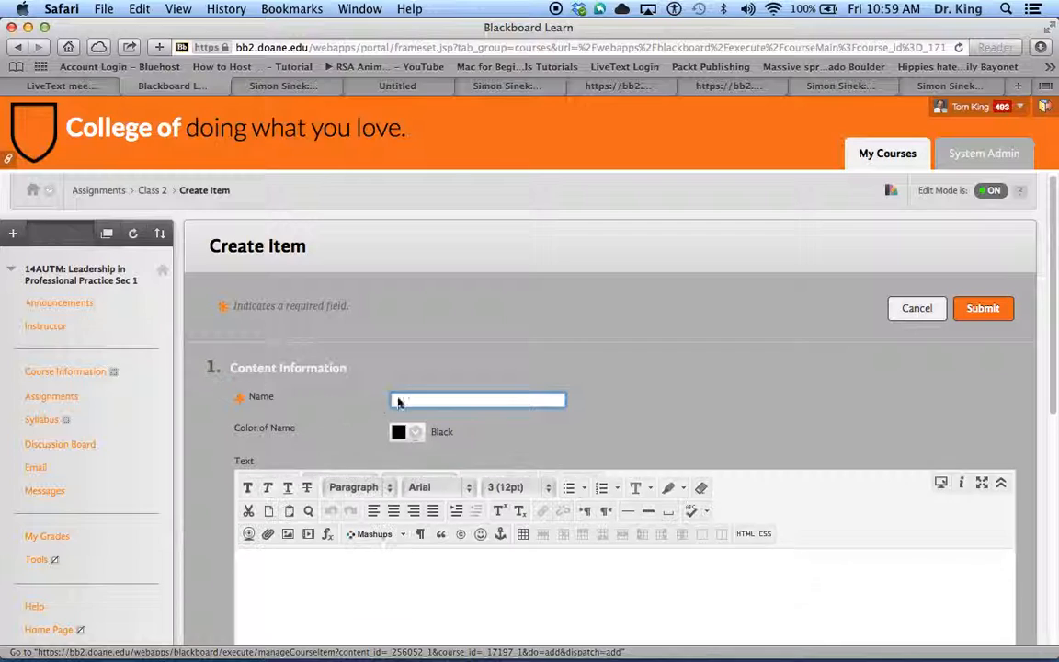
pyautogui.scroll(-3, 439, 323)
pyautogui.scroll(1, 439, 323)
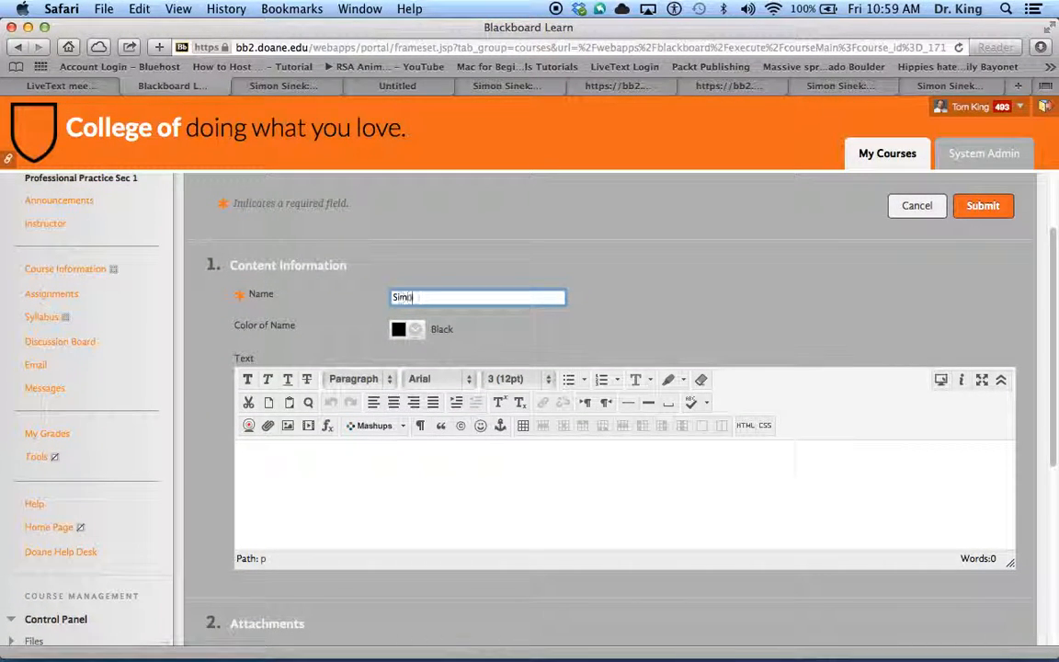
pyautogui.write('Simon Undersyands')
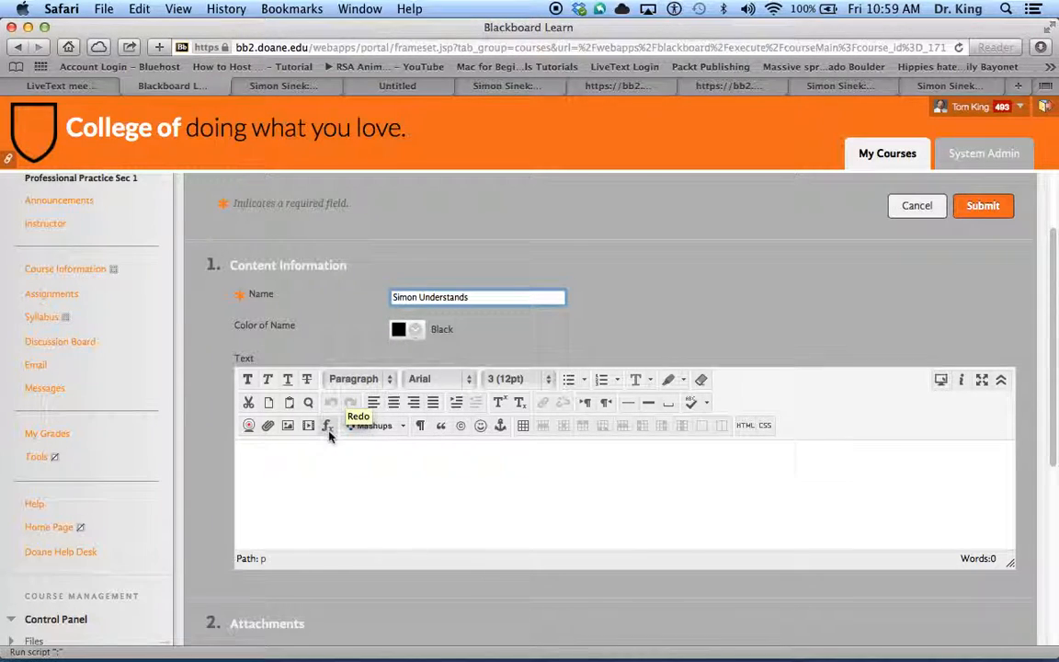
pyautogui.click(296, 467)
pyautogui.write('fjaFJafjajsfaFLJAslfj')
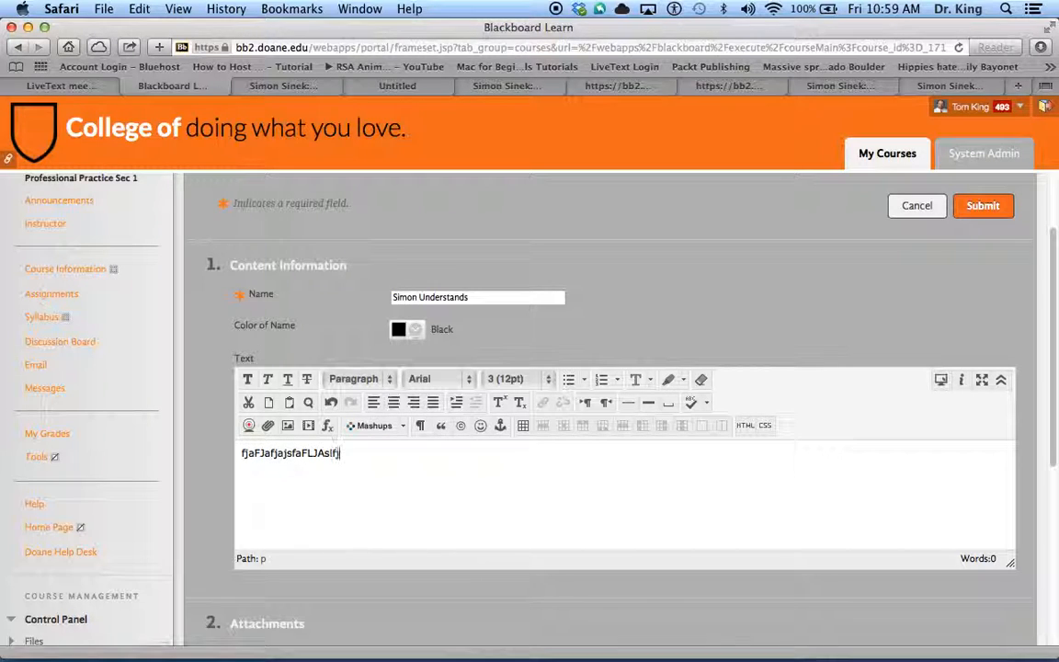
pyautogui.click(309, 429)
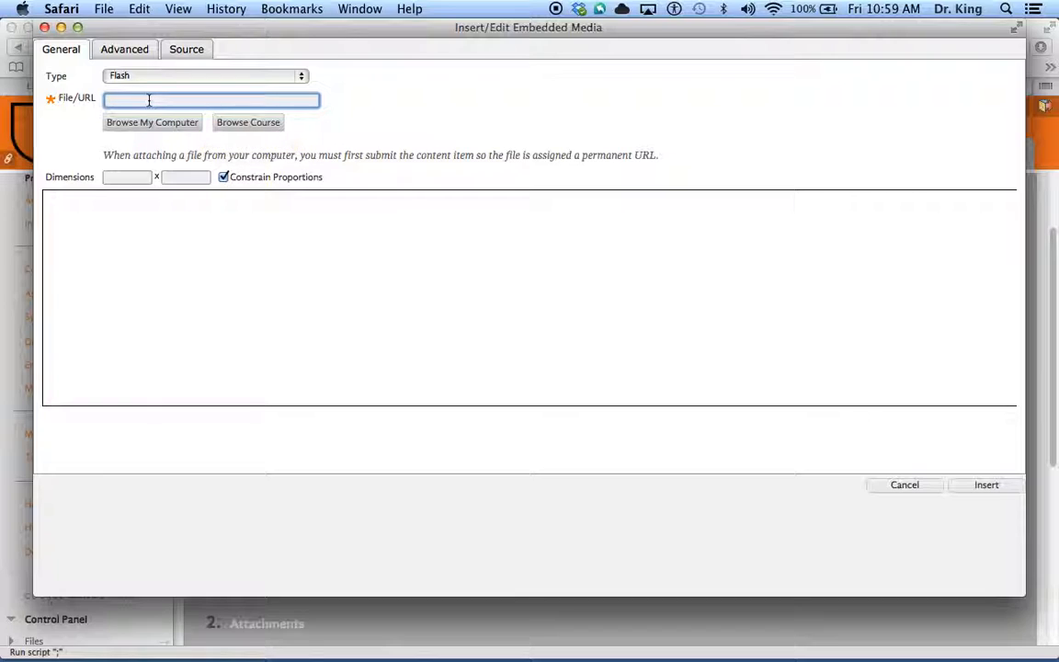
pyautogui.click(148, 99)
pyautogui.write('http://youtu.be/8grVwcPZnuw')
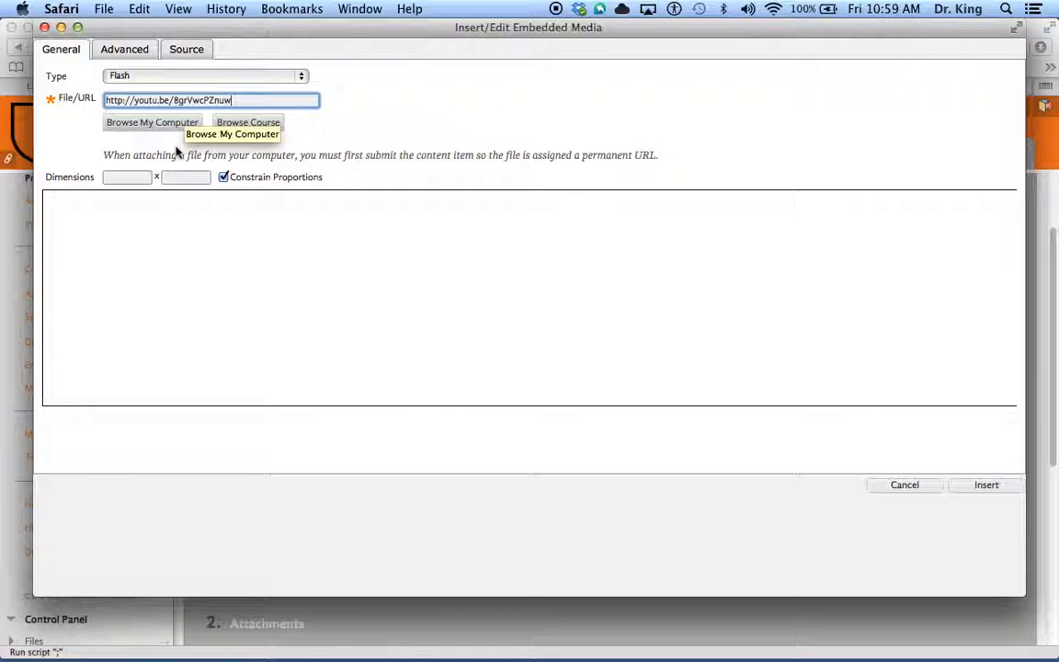
pyautogui.click(143, 177)
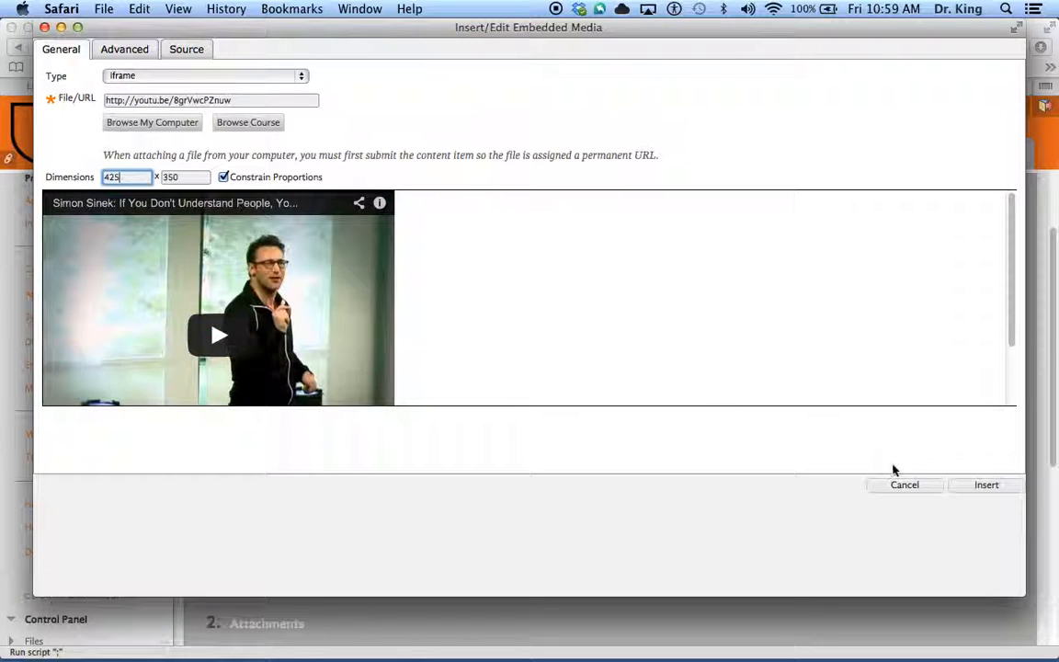
pyautogui.click(982, 485)
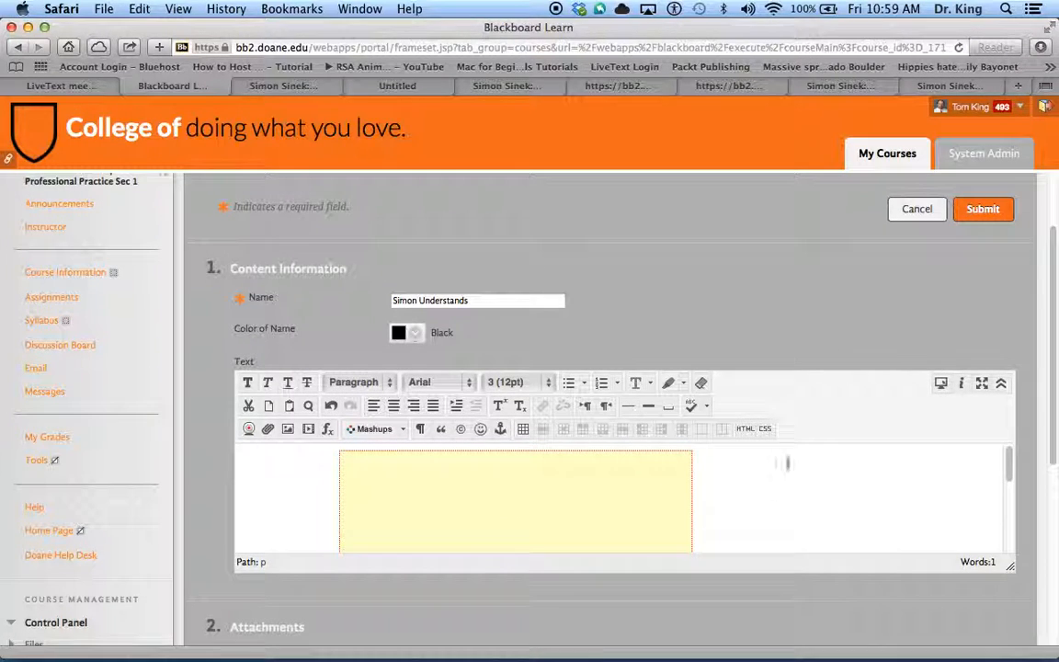
# Step: Check the item's text and standard options, and submit it with the default options
pyautogui.scroll(-4, 787, 322)
pyautogui.write('fjaFJafjajsfaFLJAslfj')
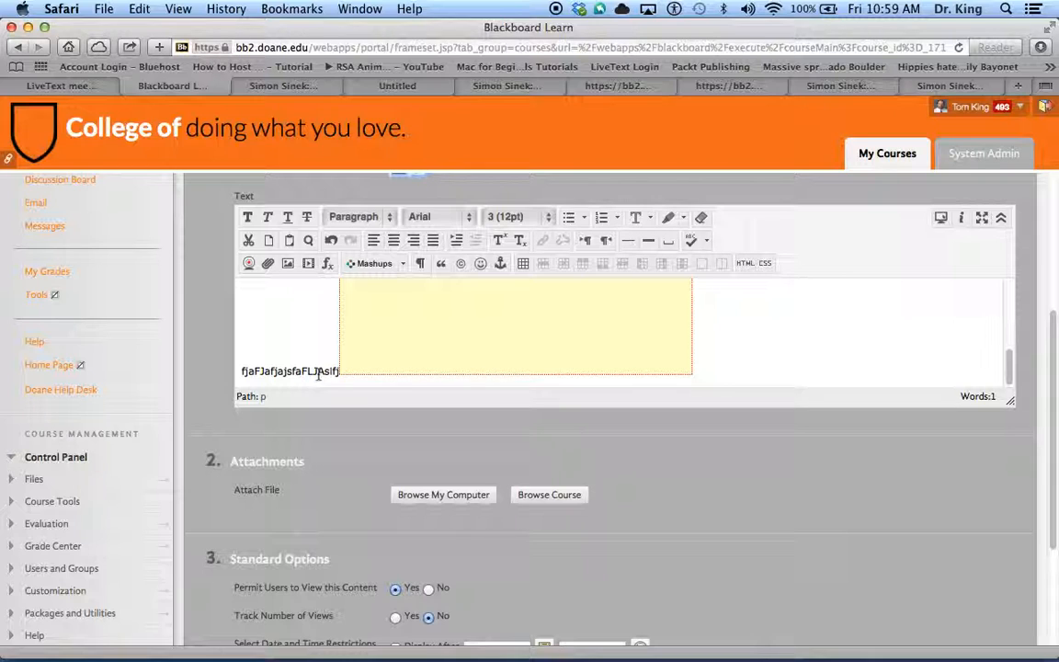
pyautogui.scroll(-4, 450, 421)
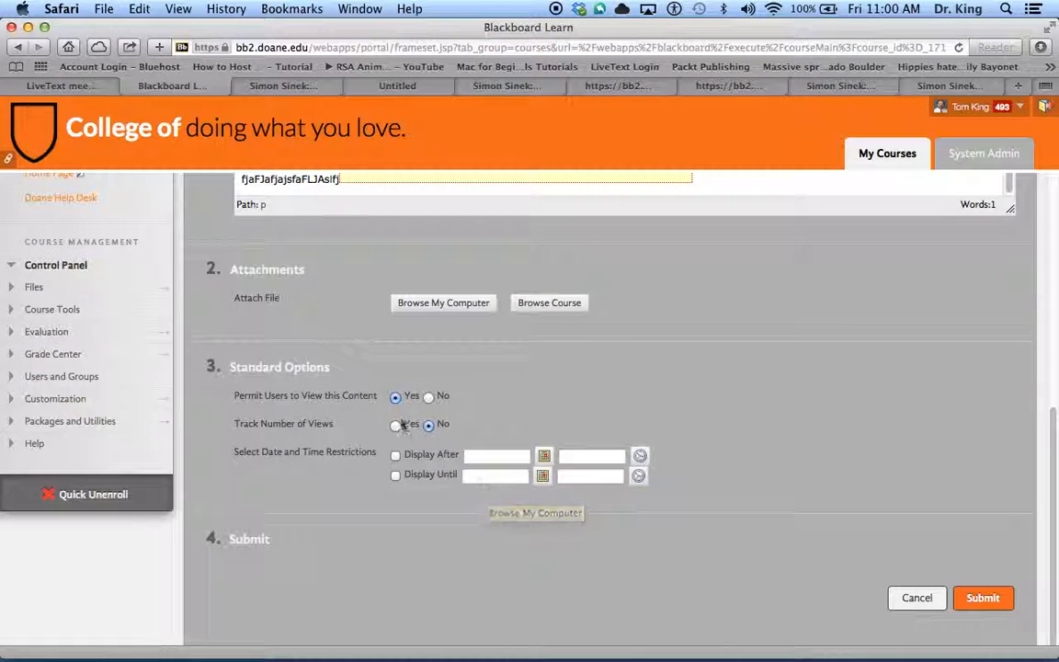
pyautogui.click(981, 597)
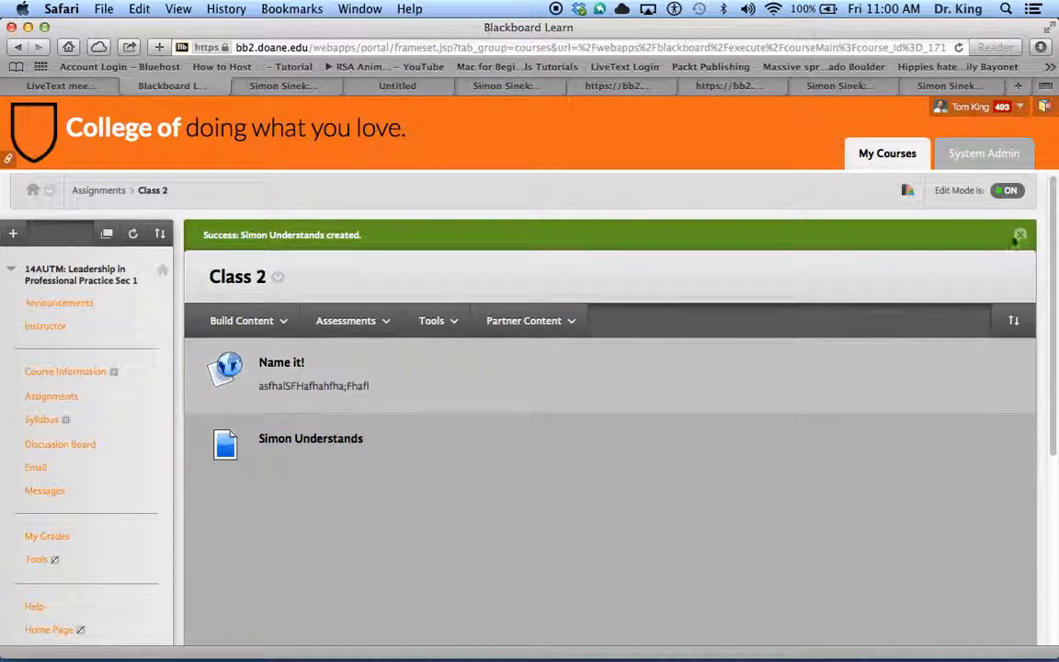
# Step: Turn Edit Mode off and view the Class 2 folder with the embedded video as students see it
pyautogui.click(1009, 191)
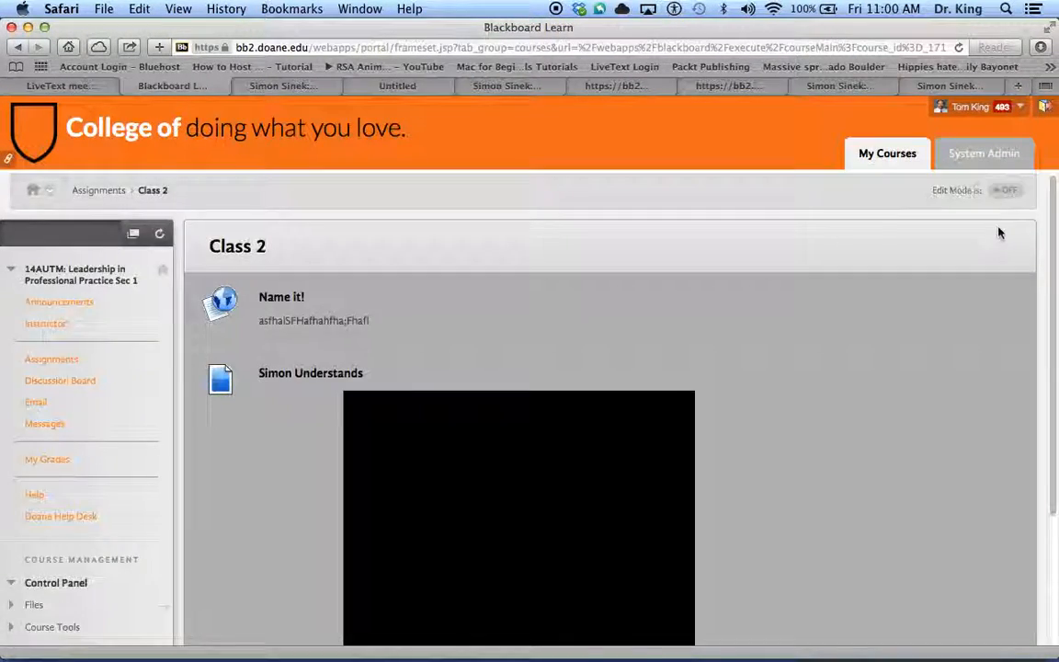
pyautogui.scroll(-1, 900, 337)
pyautogui.scroll(-2, 900, 337)
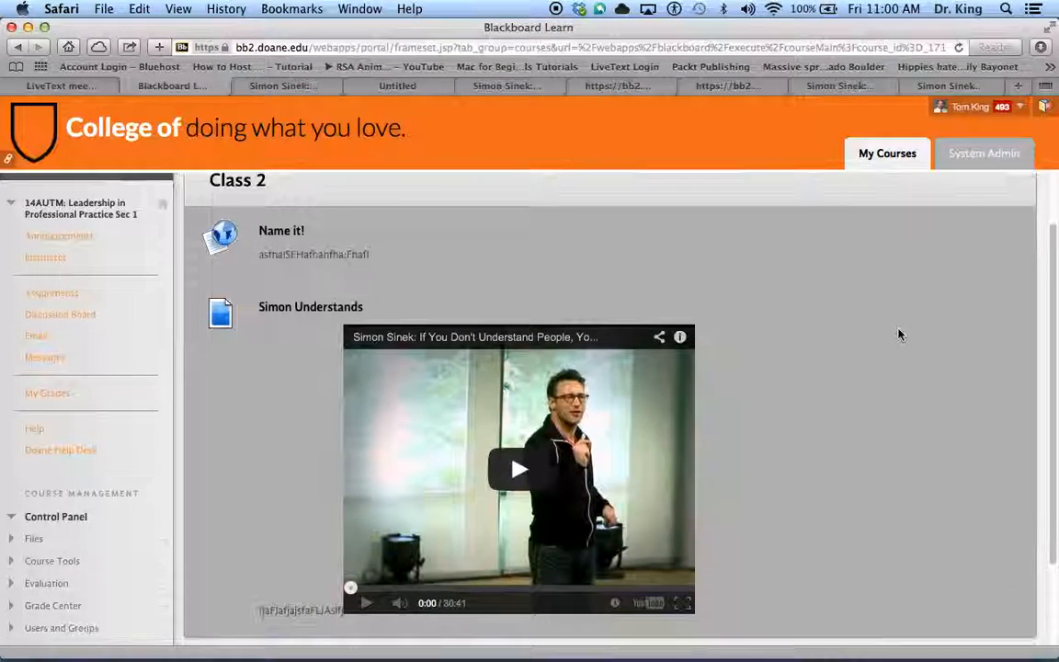